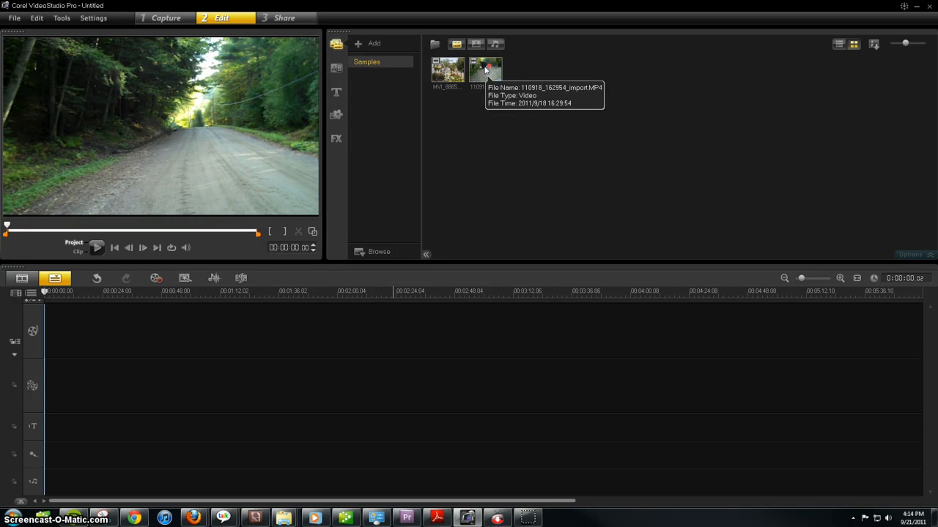
# Step: Place the 110918_162954_import.MP4 clip from the library at the beginning of the video track
pyautogui.click(485, 69)
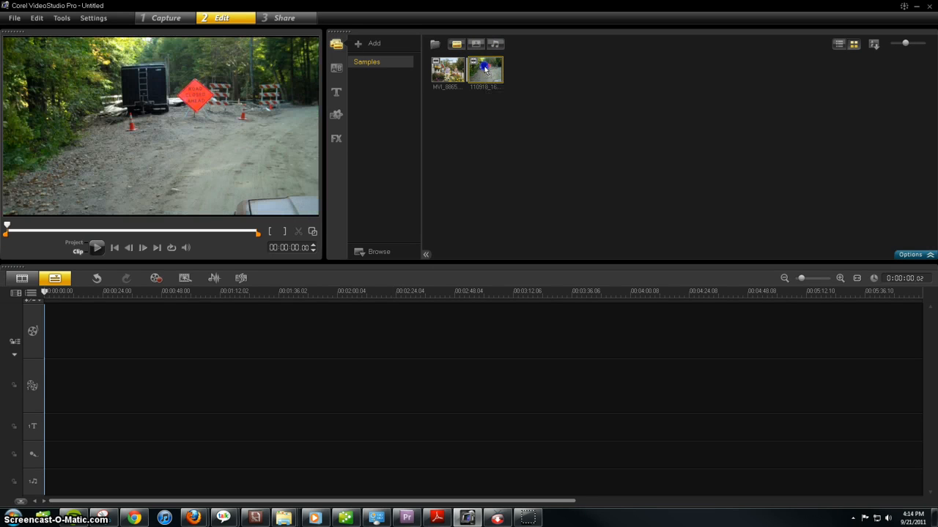
pyautogui.moveTo(483, 68); pyautogui.dragTo(474, 99)
pyautogui.moveTo(302, 264); pyautogui.dragTo(123, 346)
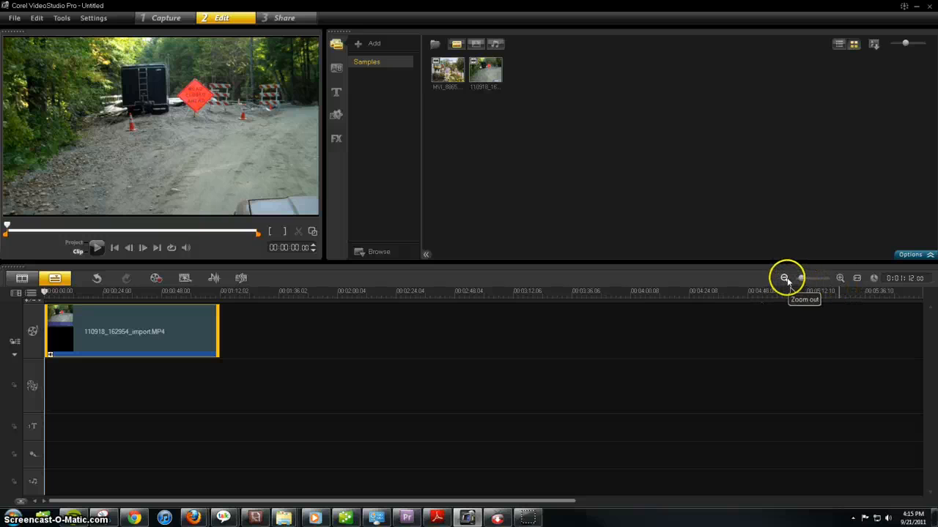
# Step: Zoom the timeline in to individual frames, back out, and settle on a scale with four-second ruler marks
pyautogui.click(840, 279)
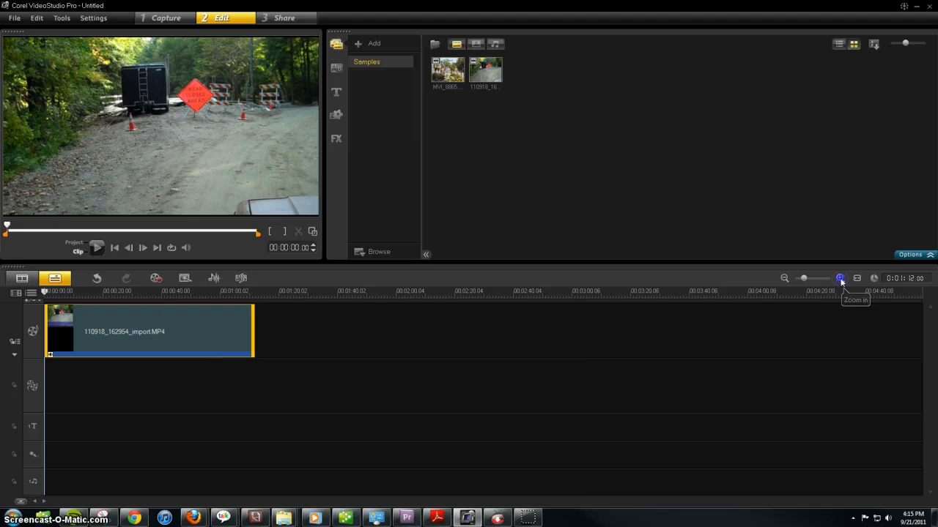
pyautogui.click(840, 279)
pyautogui.click(840, 279)
pyautogui.click(840, 279)
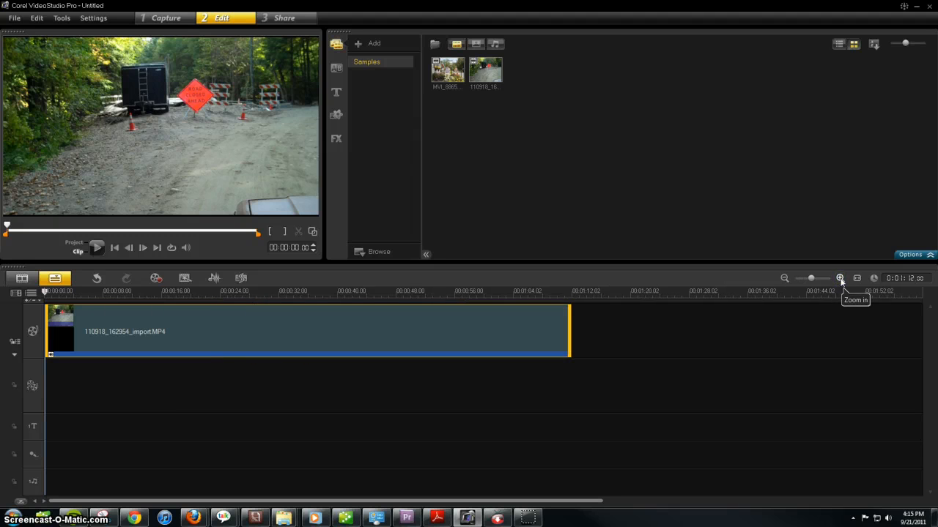
pyautogui.click(840, 279)
pyautogui.click(841, 279)
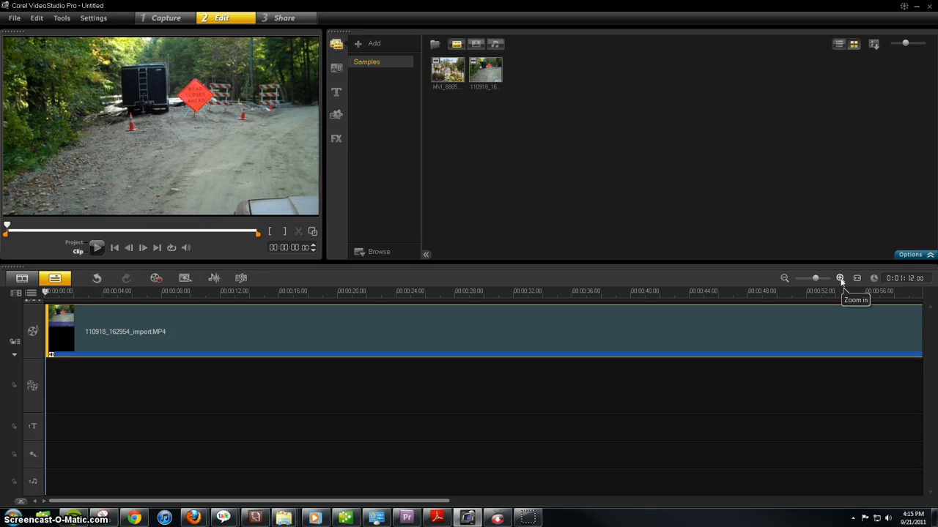
pyautogui.click(841, 279)
pyautogui.click(840, 279)
pyautogui.click(840, 279)
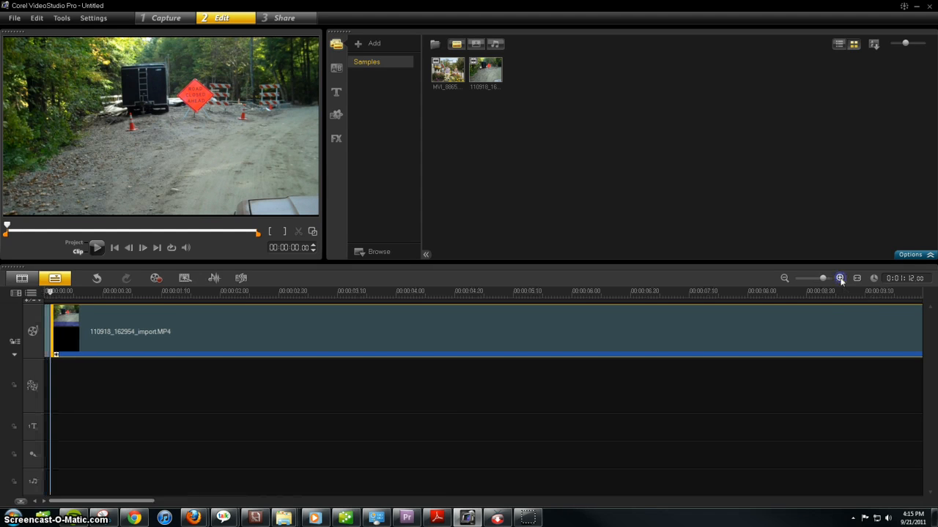
pyautogui.click(840, 279)
pyautogui.click(840, 279)
pyautogui.click(840, 279)
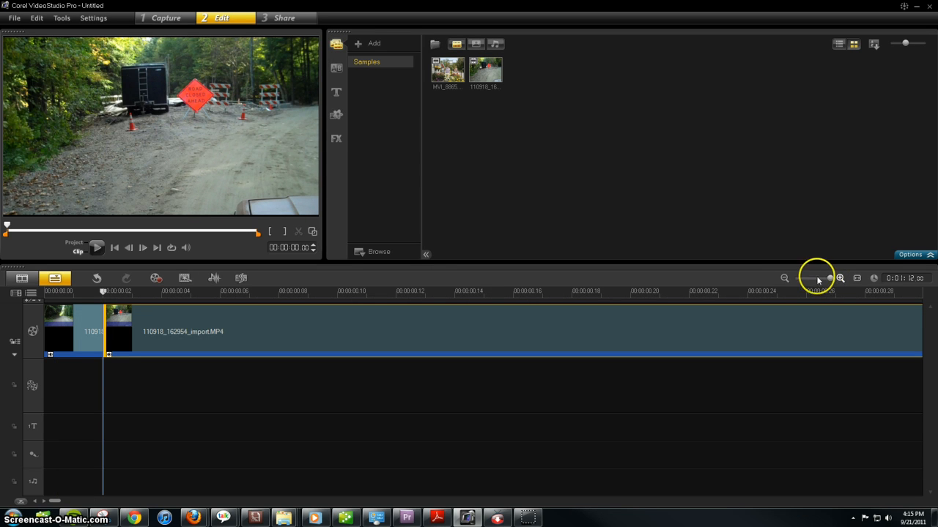
pyautogui.click(784, 279)
pyautogui.click(784, 279)
pyautogui.click(784, 278)
pyautogui.click(783, 278)
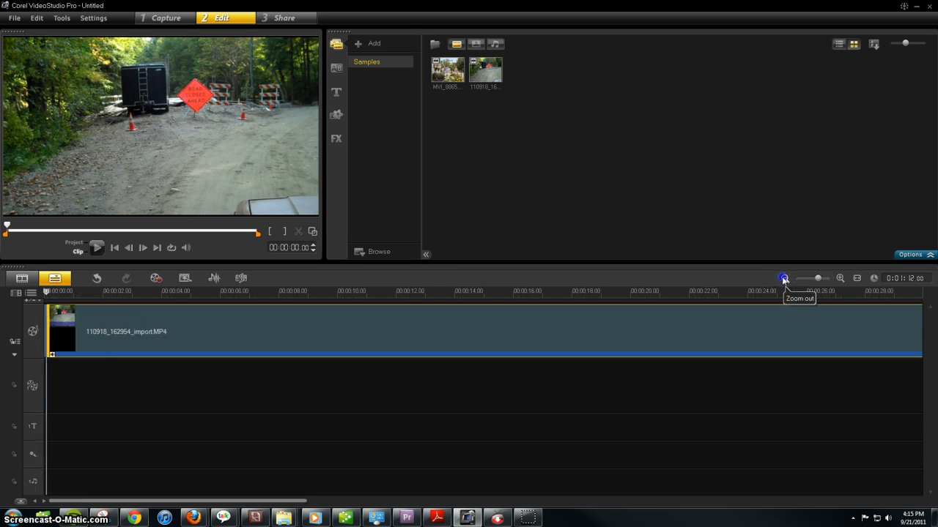
pyautogui.click(784, 279)
pyautogui.click(784, 279)
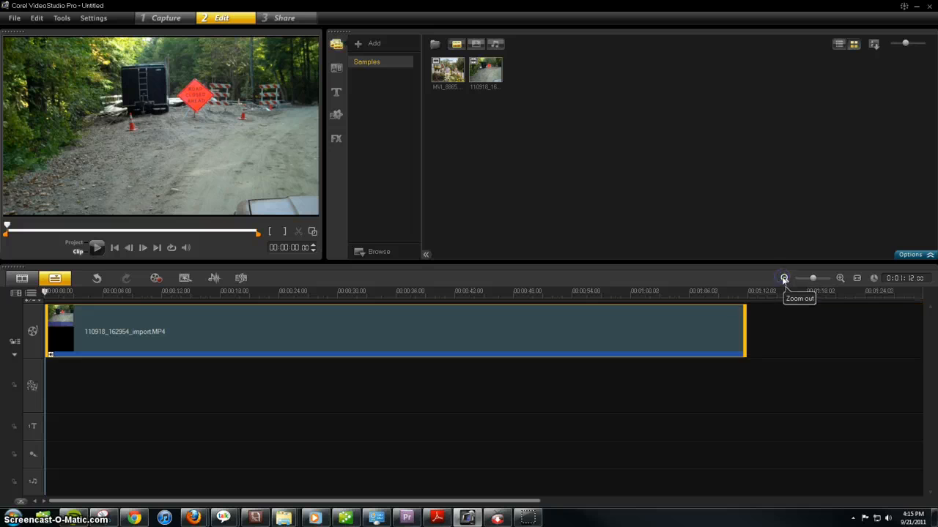
pyautogui.click(840, 279)
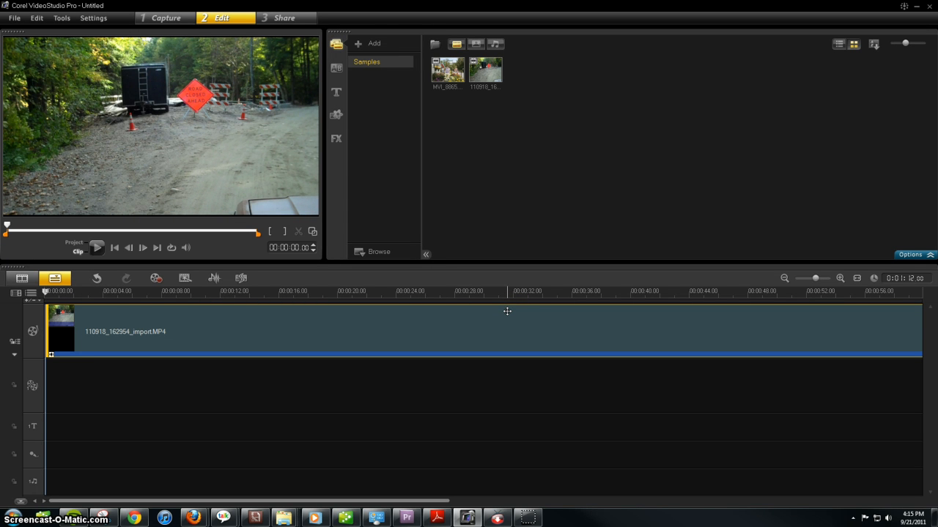
# Step: Scrub the project to about 15 seconds and trim about 5 seconds off the start of the video clip
pyautogui.click(217, 306)
pyautogui.click(44, 291)
pyautogui.click(52, 292)
pyautogui.click(270, 375)
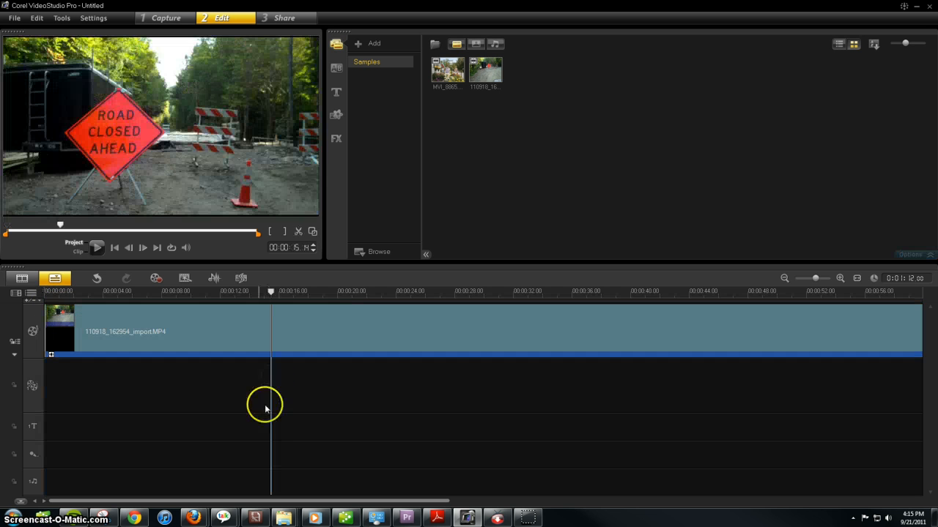
pyautogui.click(214, 333)
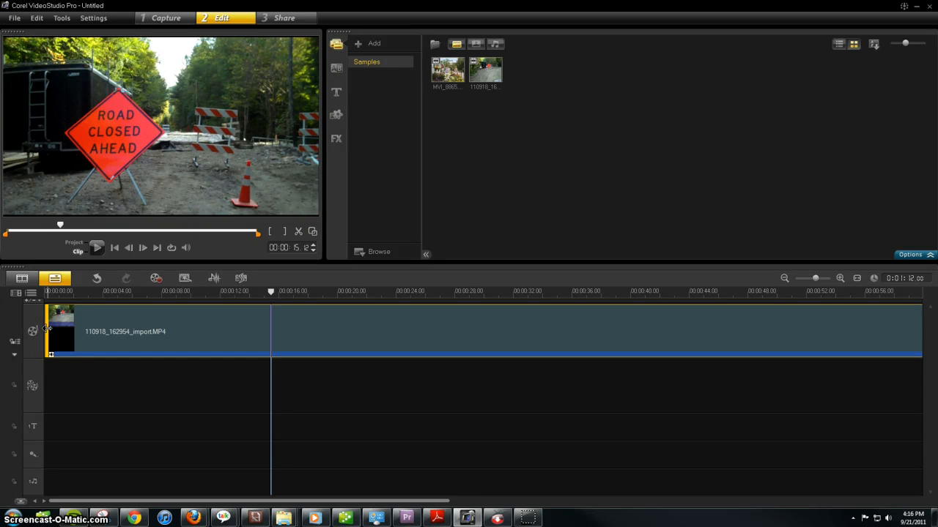
pyautogui.moveTo(47, 329); pyautogui.dragTo(120, 323)
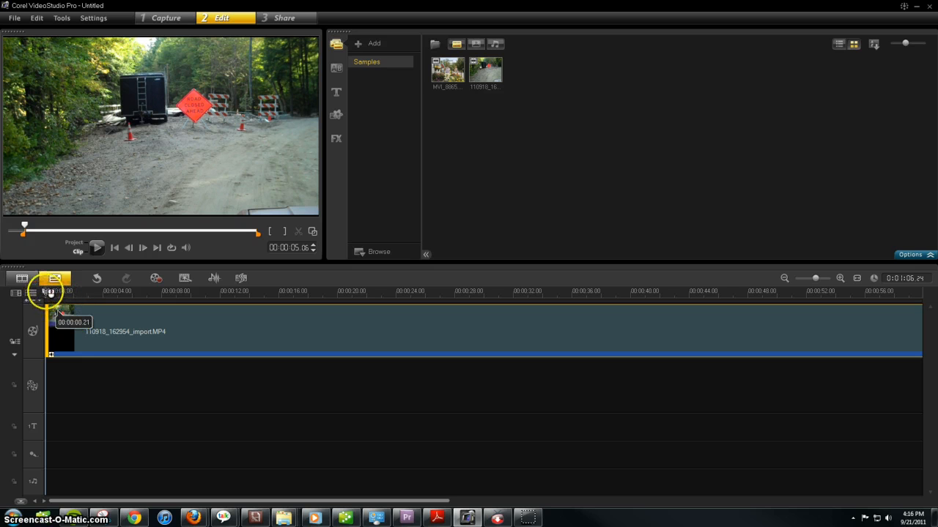
# Step: Split the trimmed clip at 00:00:05.16 on the timeline
pyautogui.moveTo(50, 292); pyautogui.dragTo(125, 300)
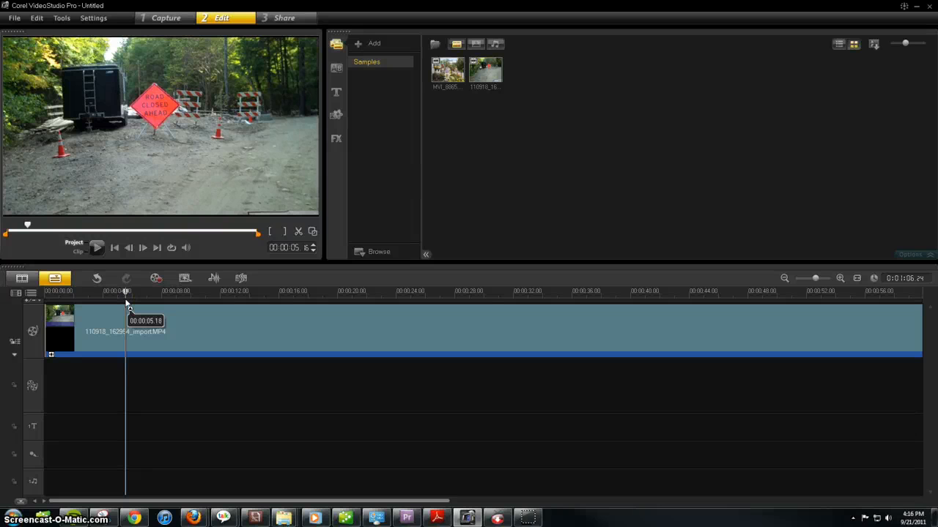
pyautogui.moveTo(126, 292); pyautogui.dragTo(129, 295)
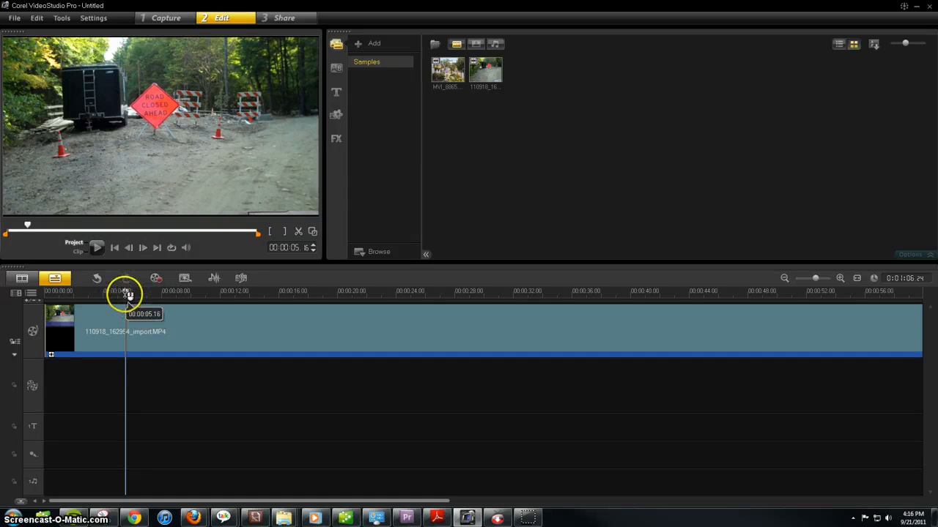
pyautogui.click(299, 233)
# Step: Check both segments produced by the split and delete the short first one from the video track
pyautogui.click(110, 334)
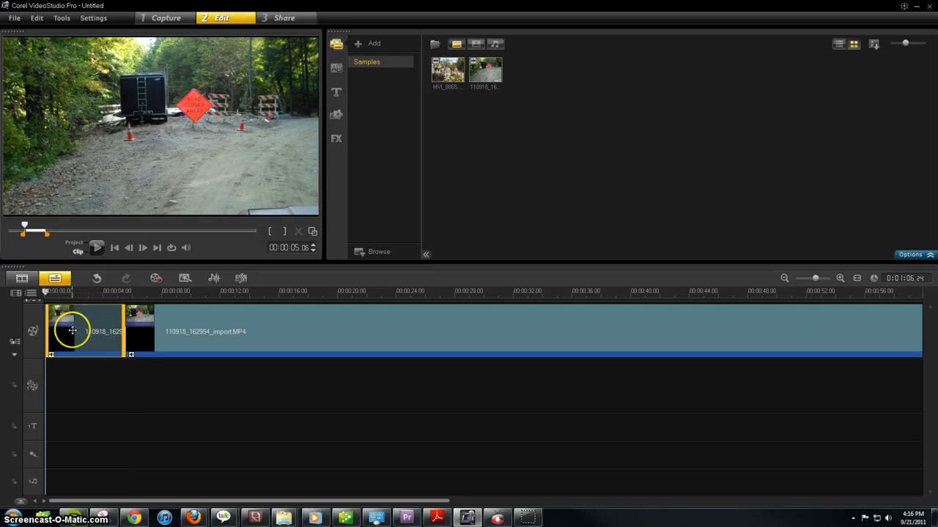
pyautogui.click(189, 331)
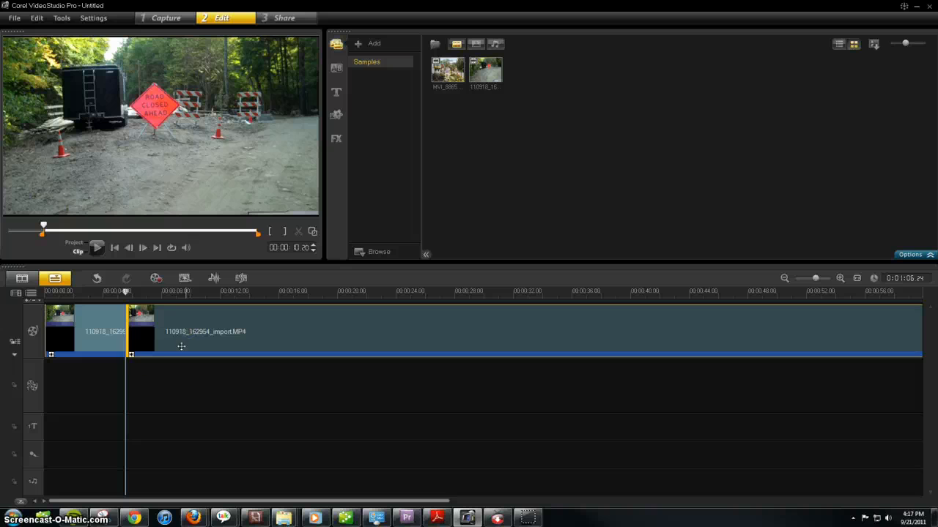
pyautogui.click(72, 327)
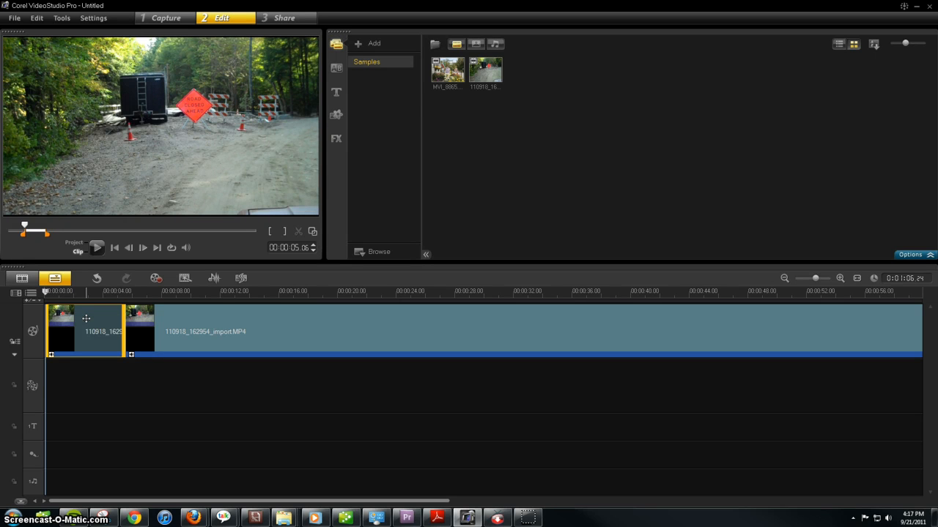
pyautogui.press('Delete')
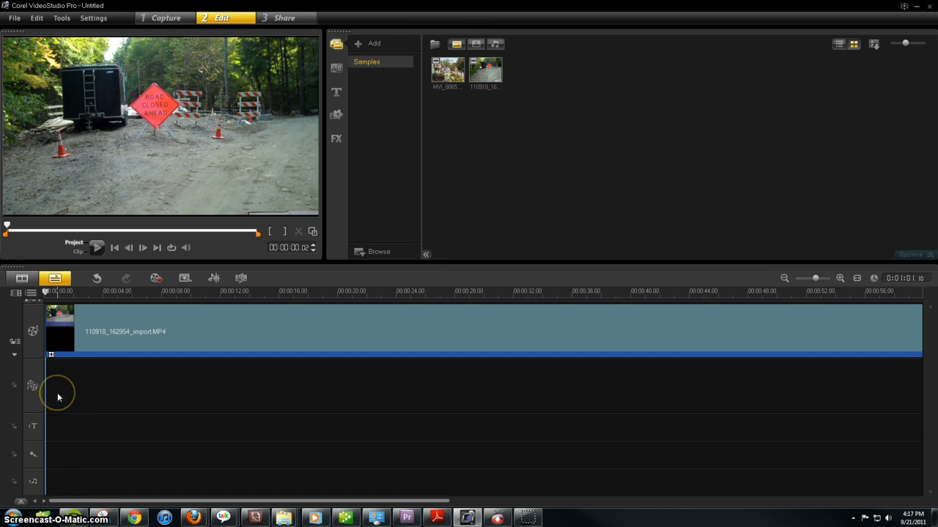
# Step: Select the remaining clip and preview its opening seconds, pausing and resuming playback
pyautogui.click(135, 328)
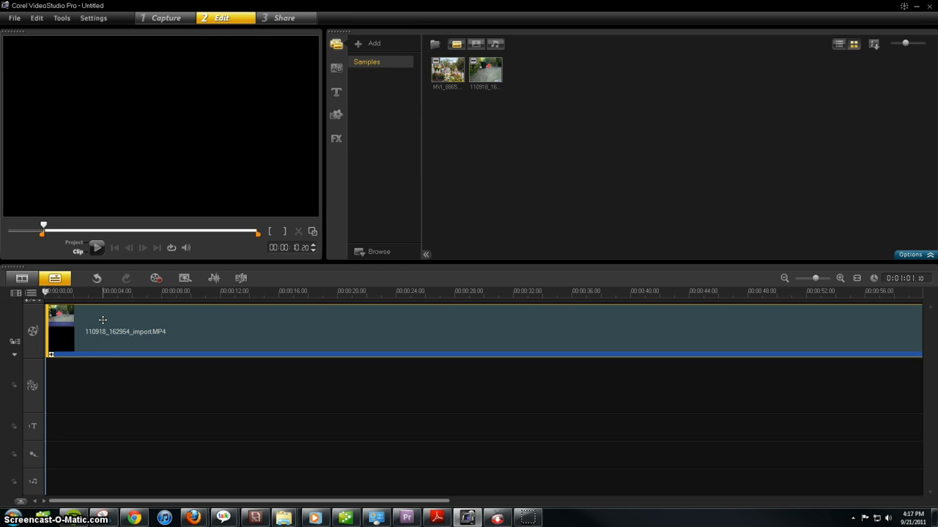
pyautogui.click(105, 329)
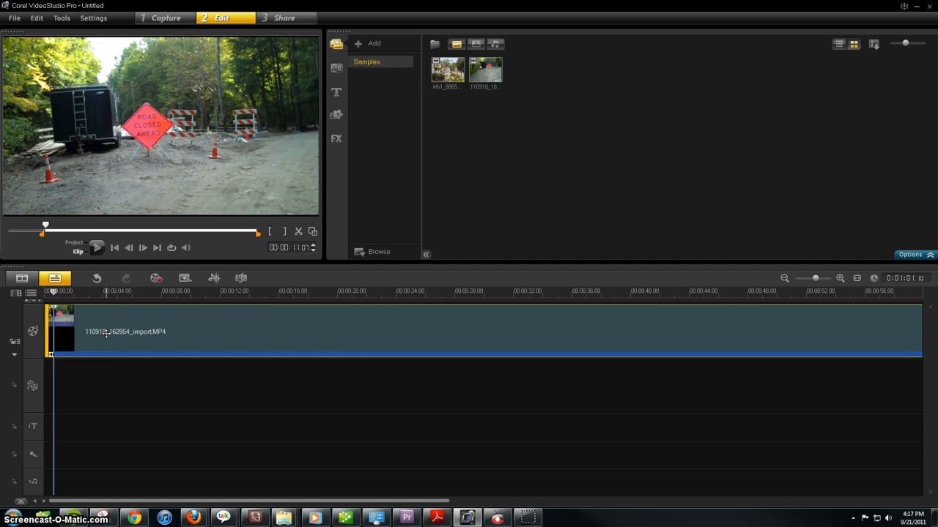
pyautogui.click(96, 249)
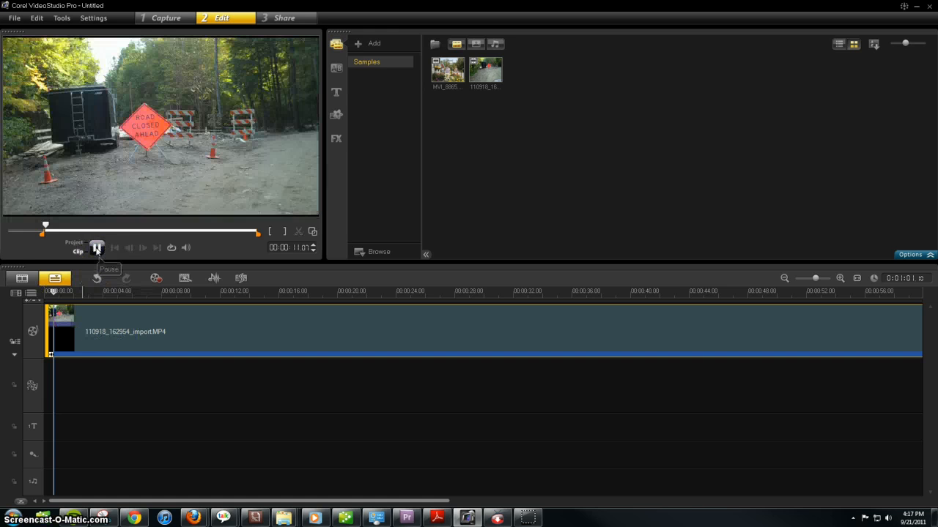
pyautogui.click(96, 250)
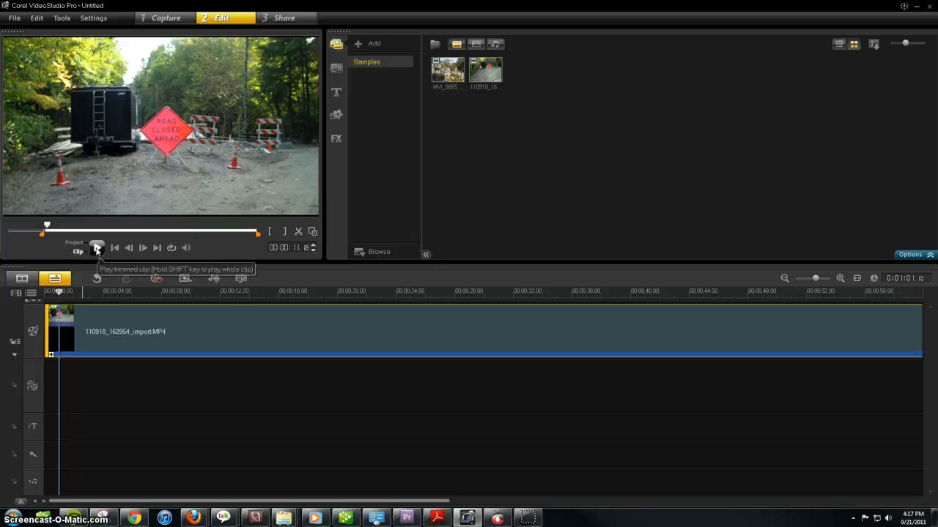
pyautogui.click(96, 250)
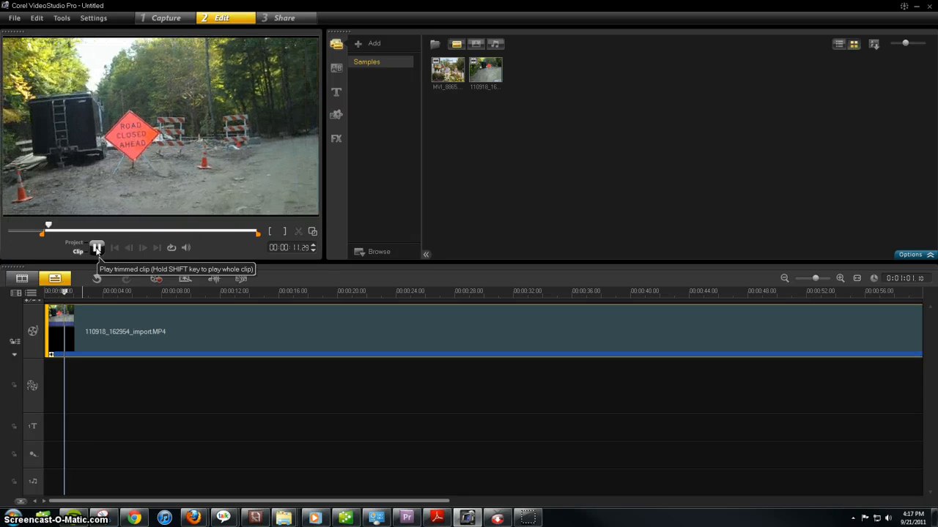
pyautogui.click(95, 250)
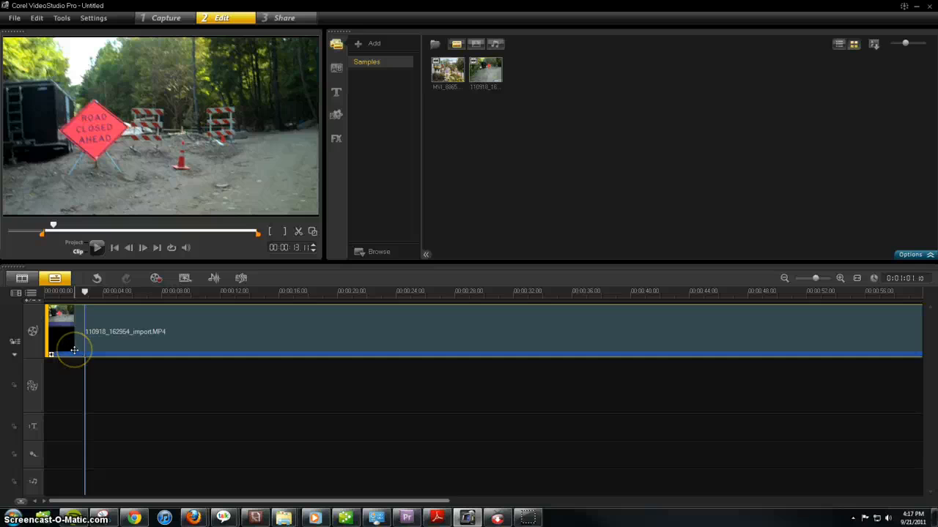
# Step: Switch the timeline to the sound mixer view with the clip's audio waveform
pyautogui.click(214, 278)
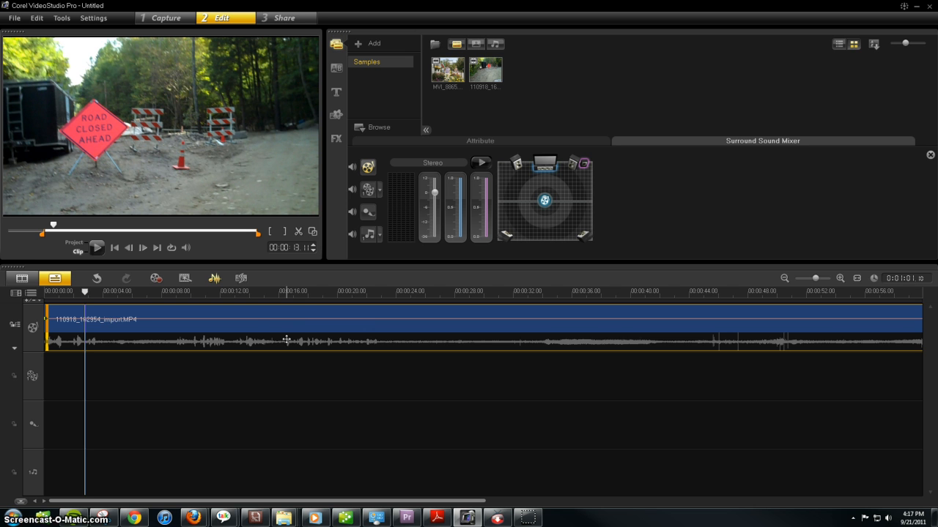
pyautogui.moveTo(286, 340); pyautogui.dragTo(46, 323)
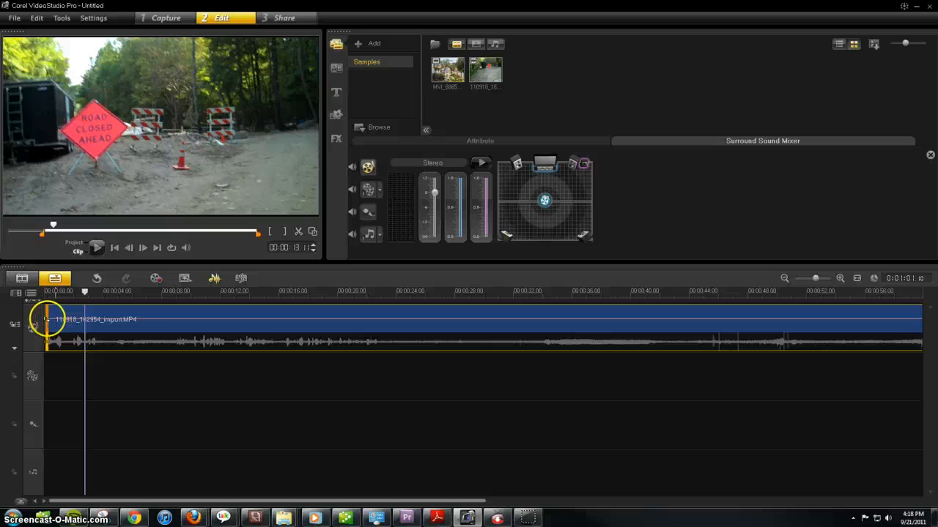
# Step: Lower the volume control point at the clip's start, and move its end point down and up to +12.0
pyautogui.click(45, 321)
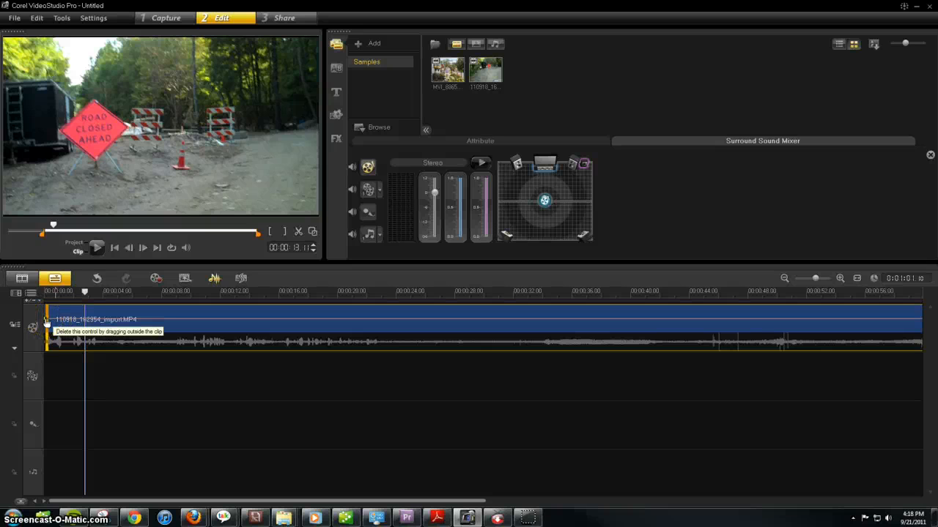
pyautogui.moveTo(45, 321); pyautogui.dragTo(121, 502)
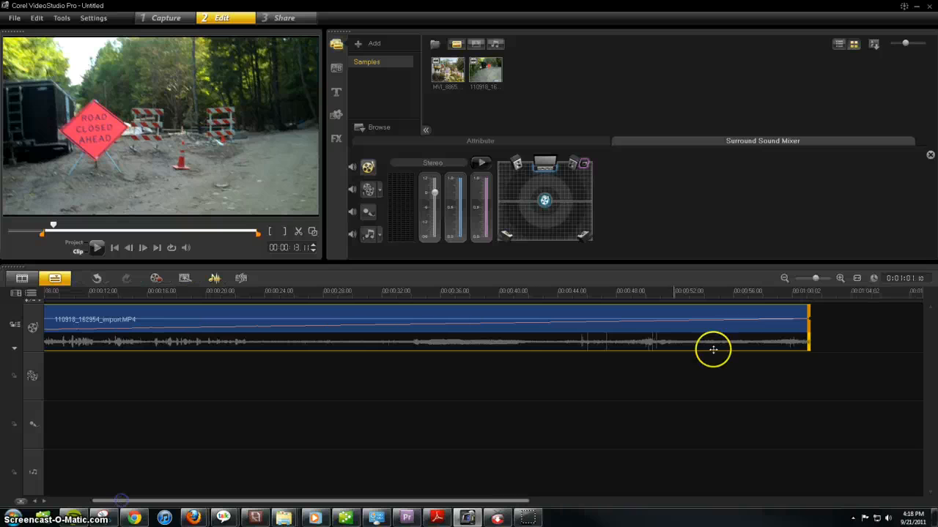
pyautogui.moveTo(711, 349); pyautogui.dragTo(811, 339)
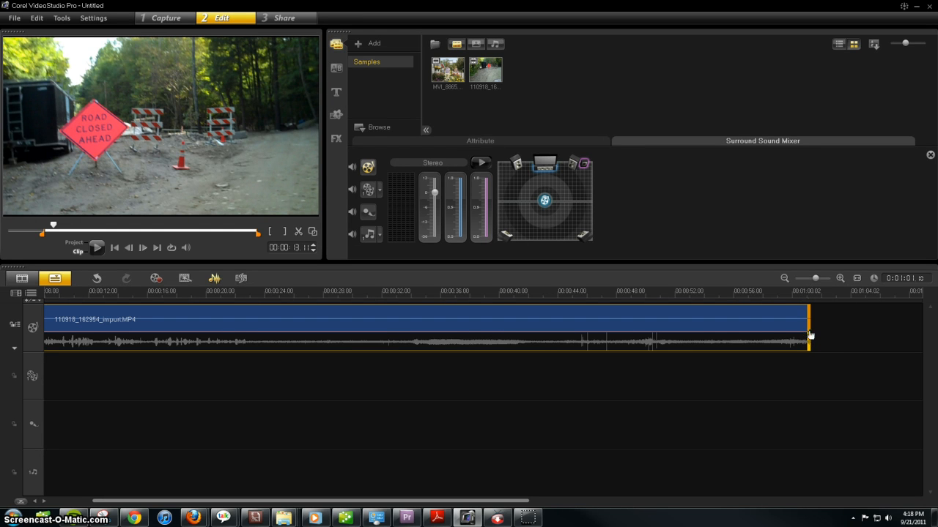
pyautogui.moveTo(809, 335); pyautogui.dragTo(810, 304)
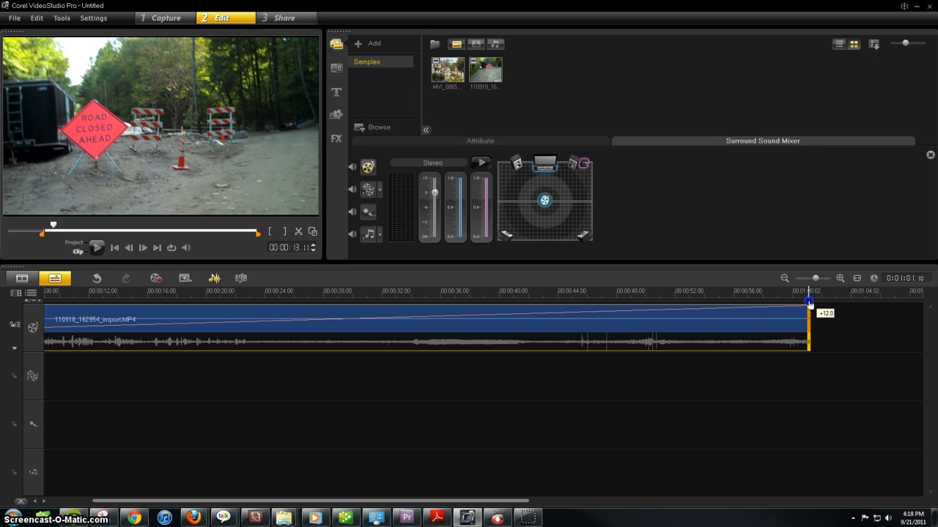
# Step: Return the volume control points at the clip's end and start to the neutral line
pyautogui.moveTo(810, 304); pyautogui.dragTo(811, 318)
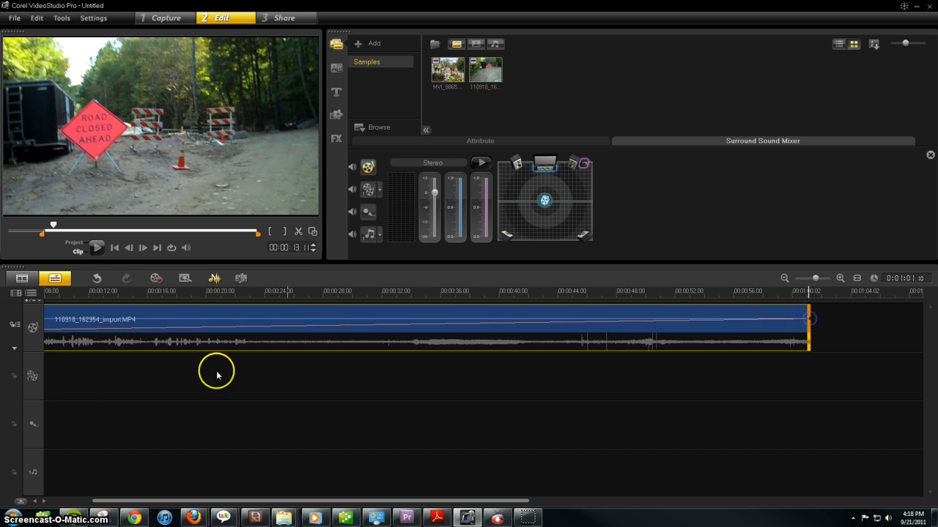
pyautogui.moveTo(103, 501); pyautogui.dragTo(56, 500)
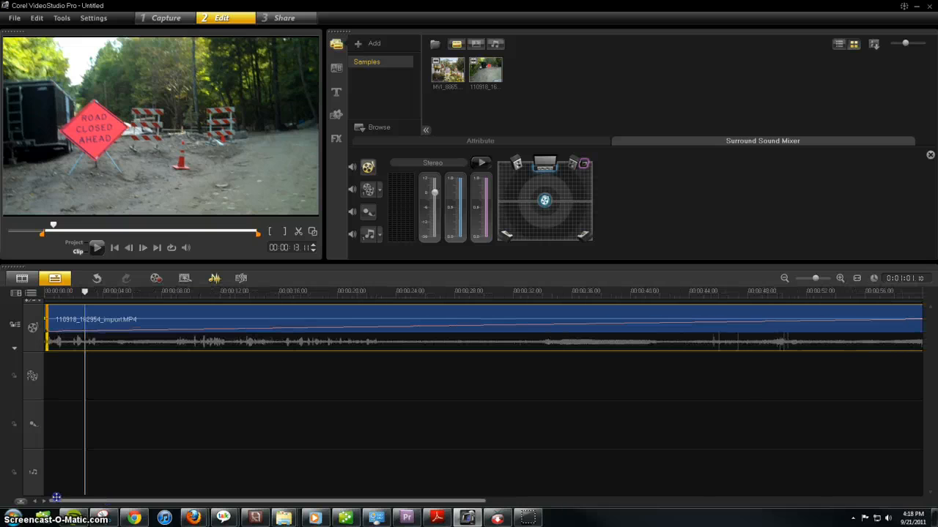
pyautogui.moveTo(42, 325)
pyautogui.mouseDown()
pyautogui.moveTo(47, 334)
pyautogui.moveTo(50, 323)
pyautogui.mouseUp()
# Step: Position the playhead at 00:00:09.16 and add a volume control point to the clip's volume line there
pyautogui.moveTo(100, 293); pyautogui.dragTo(90, 293)
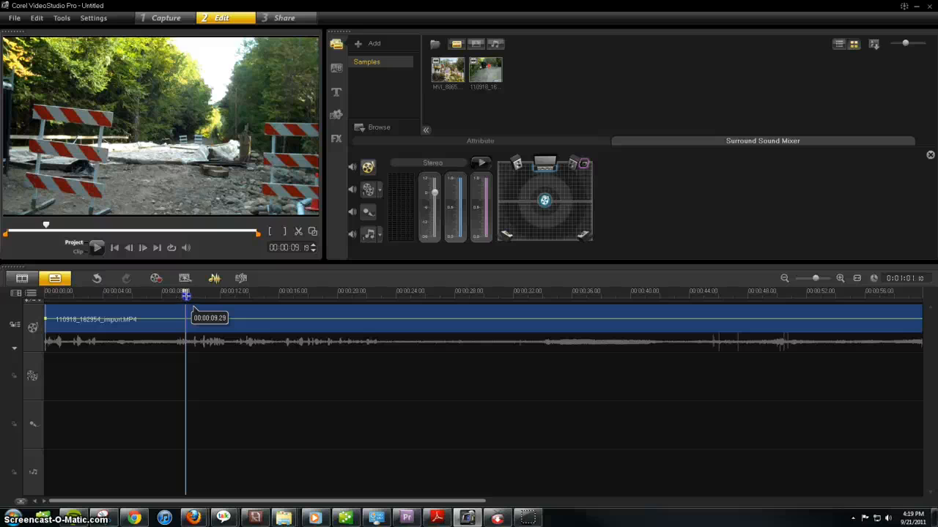
pyautogui.click(189, 317)
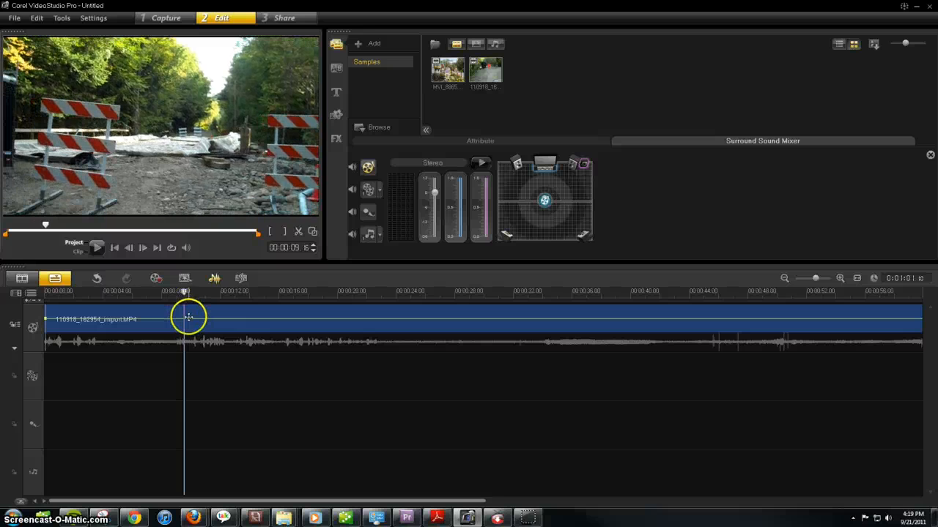
pyautogui.click(187, 309)
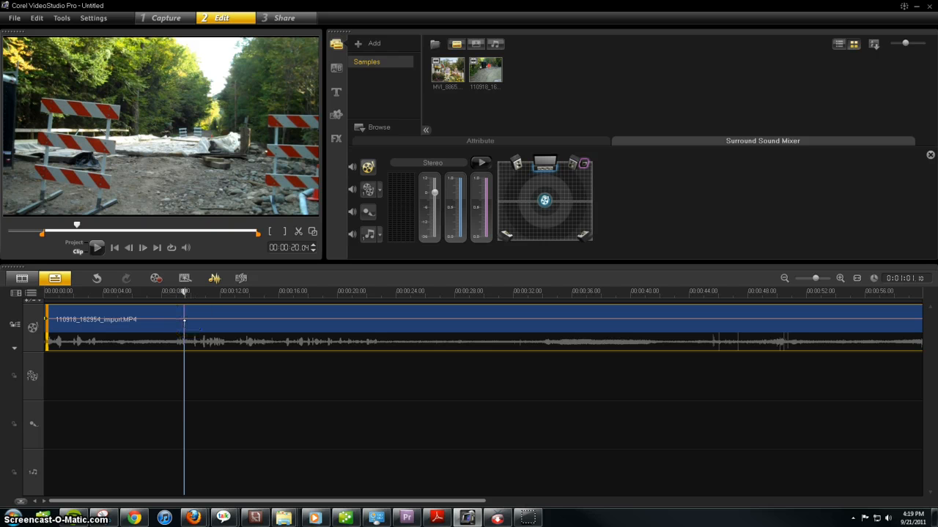
# Step: Move the playhead to 00:00:10.18 and add a second volume control point on the clip's volume line
pyautogui.moveTo(184, 319); pyautogui.dragTo(185, 293)
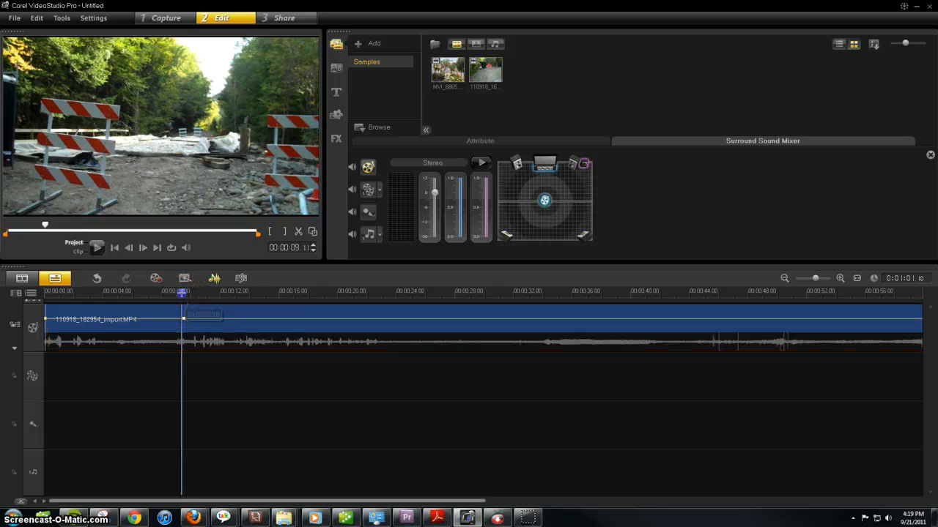
pyautogui.press('space')
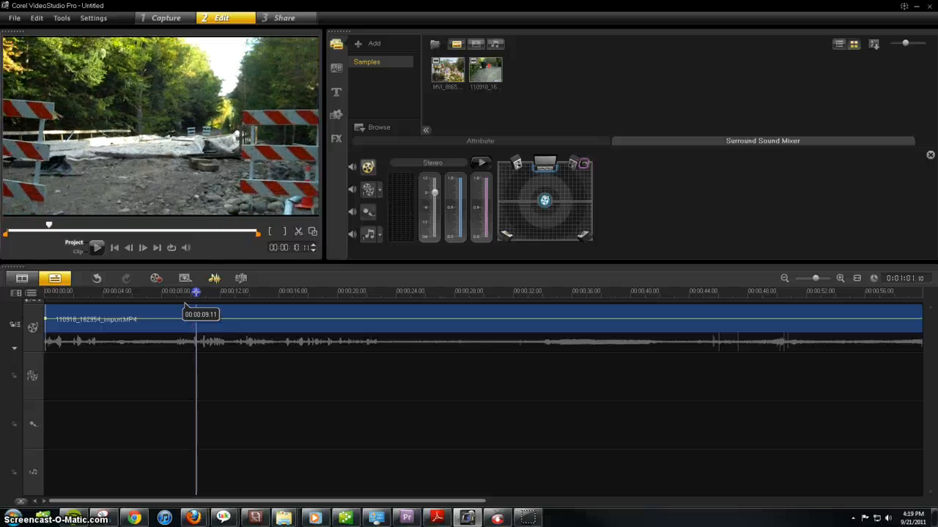
pyautogui.moveTo(199, 326); pyautogui.dragTo(200, 318)
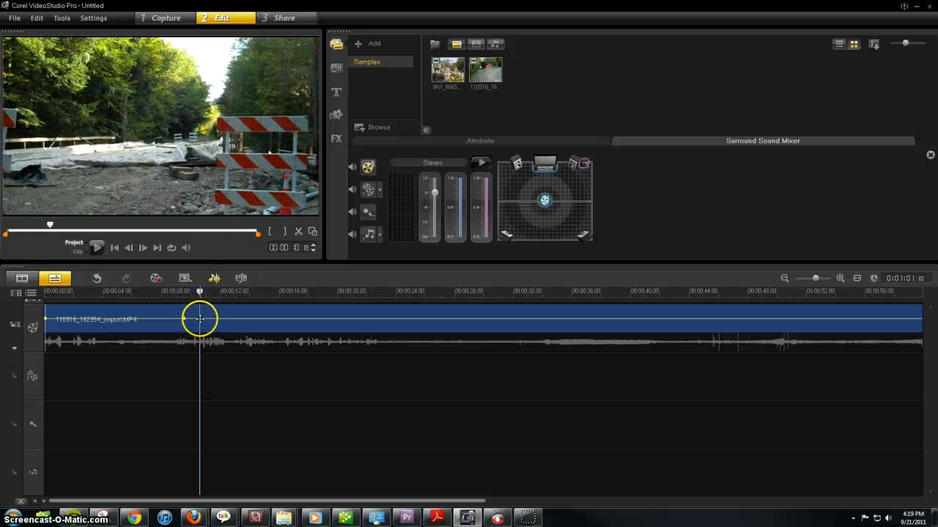
pyautogui.click(205, 314)
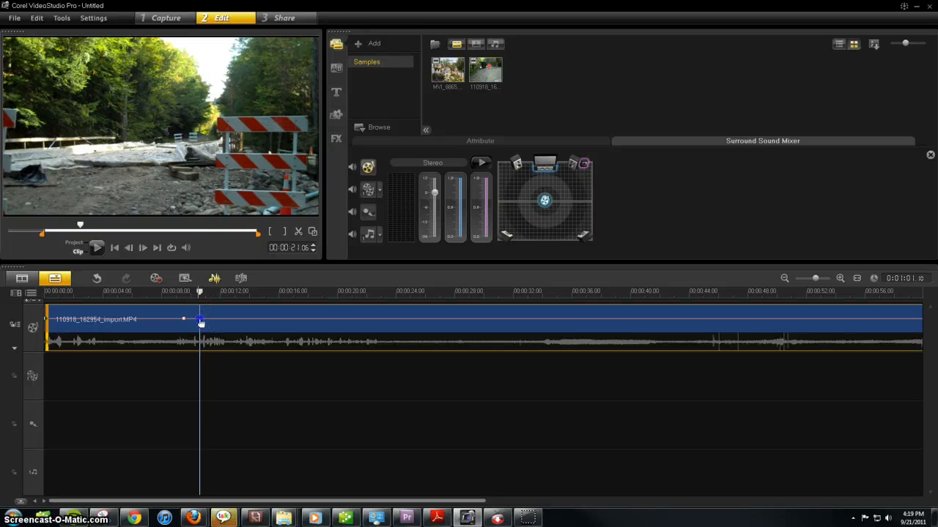
# Step: Add a third volume control point at 00:00:13.00 and lower the middle point to the bottom of the clip
pyautogui.moveTo(200, 294); pyautogui.dragTo(234, 293)
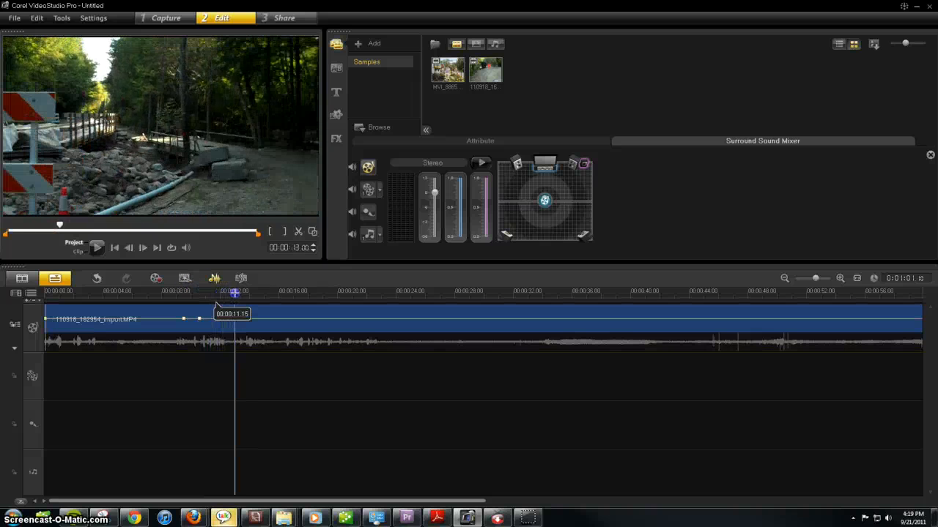
pyautogui.click(234, 316)
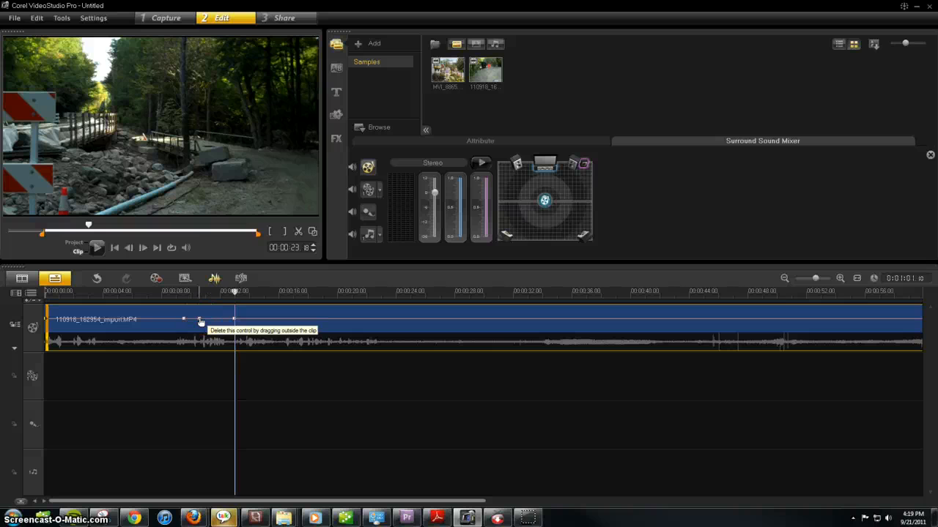
pyautogui.moveTo(200, 321); pyautogui.dragTo(205, 340)
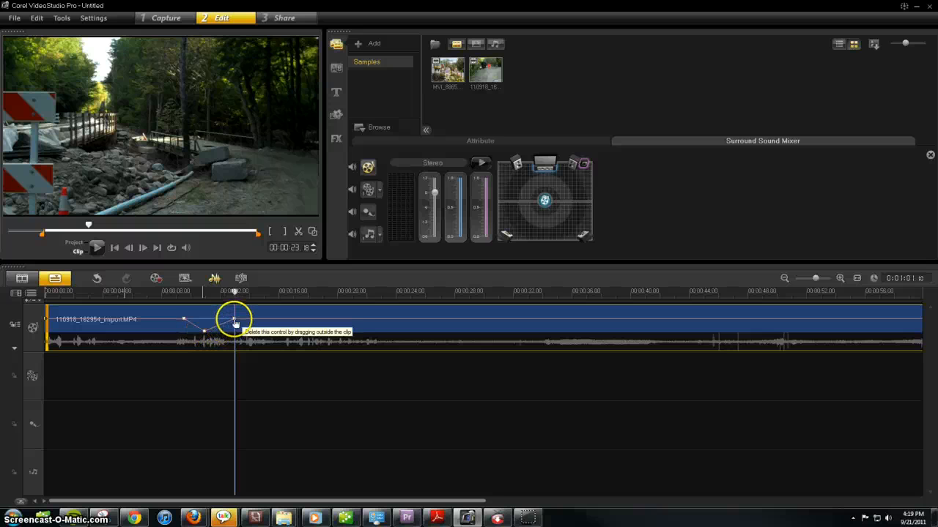
# Step: Play back the project from about 9 seconds through the volume dip and stop just past the third control point
pyautogui.moveTo(201, 291); pyautogui.dragTo(178, 293)
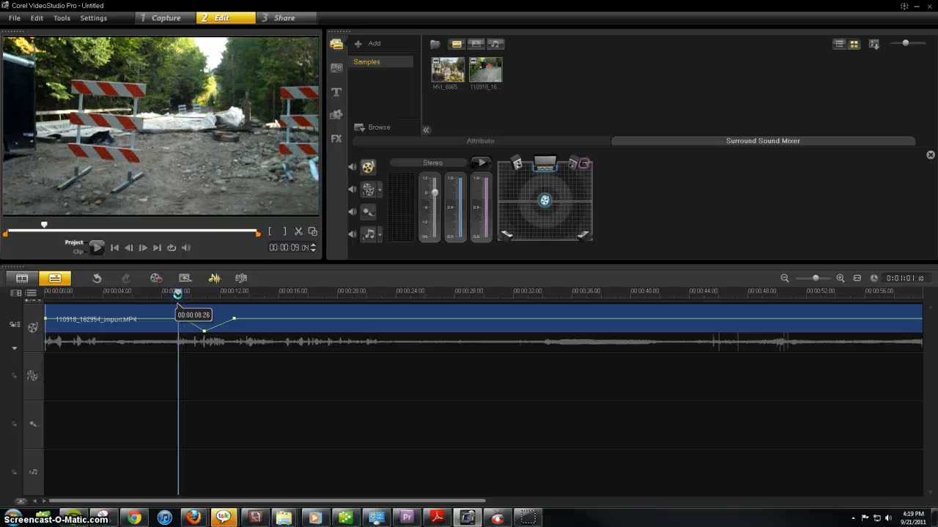
pyautogui.press('space')
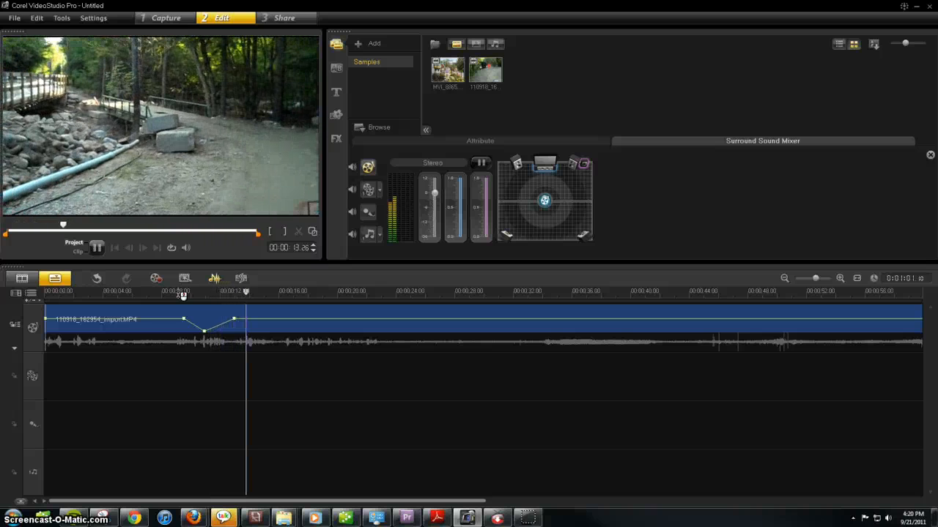
pyautogui.click(196, 301)
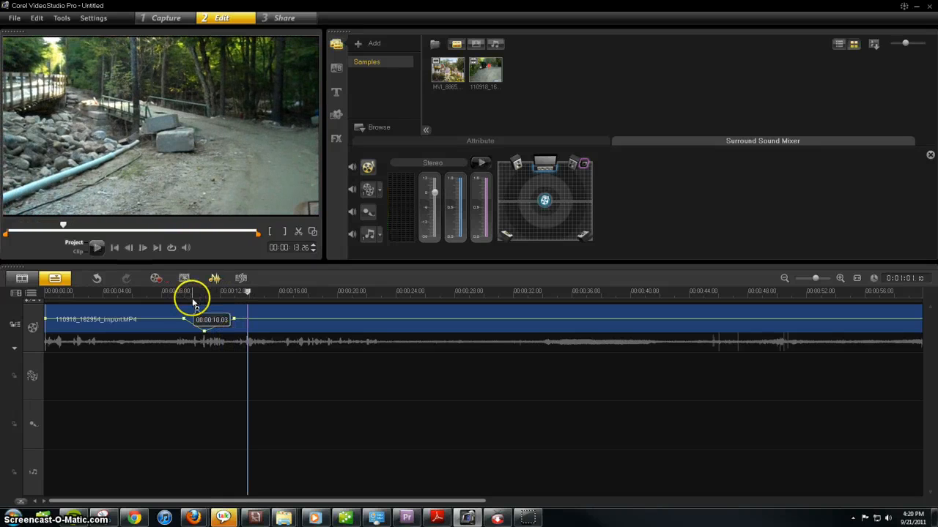
# Step: Select the clip and switch the timeline out of the sound mixer view
pyautogui.click(269, 336)
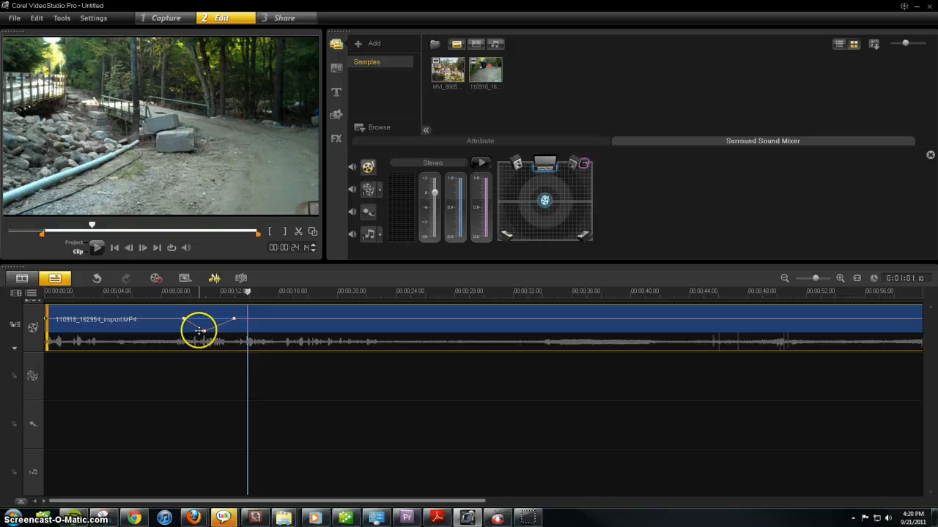
pyautogui.click(213, 279)
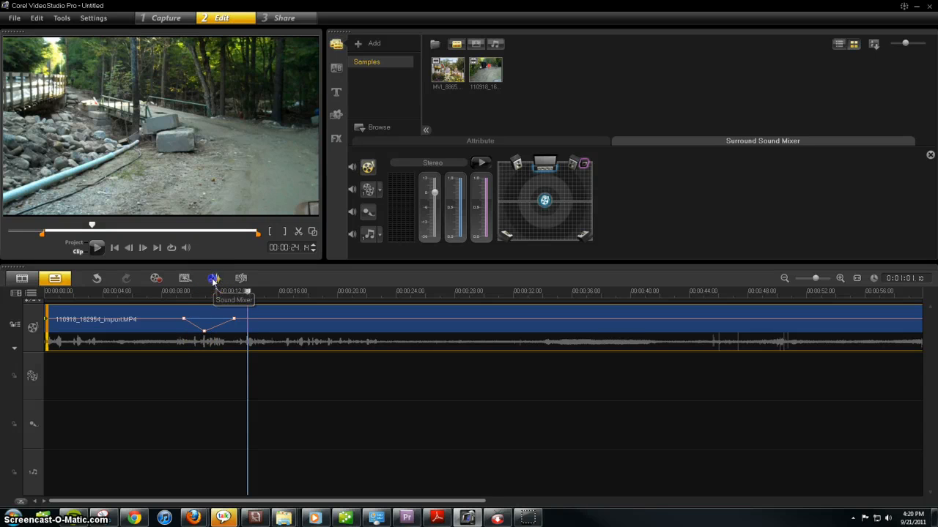